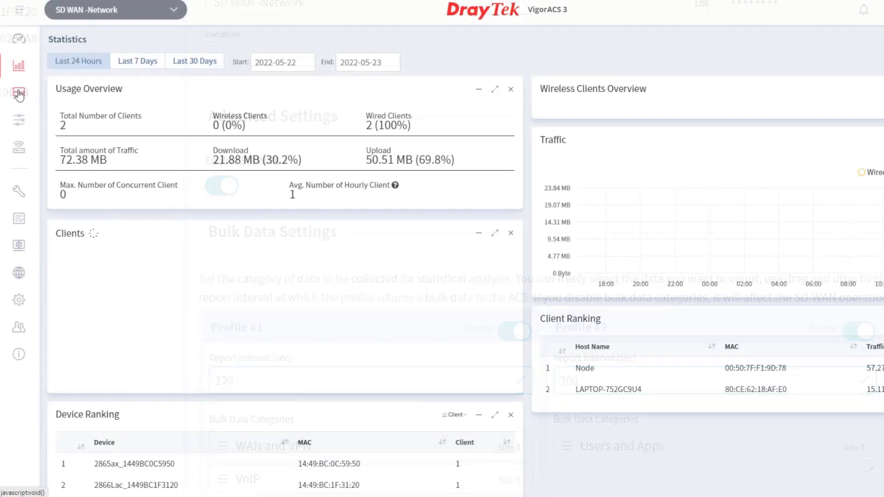
# Step: Open the VPN configuration of SD WAN -Network, expand its device tree and add the 2866Lac router to the topology map
pyautogui.click(19, 94)
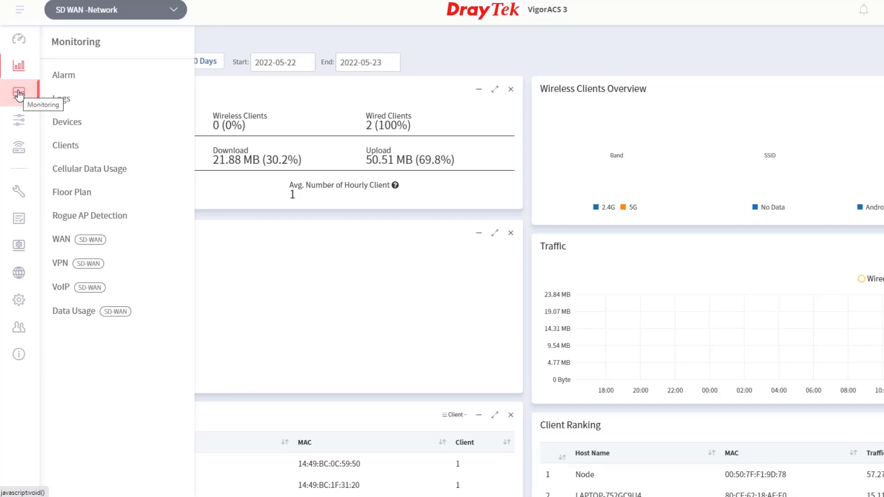
pyautogui.moveTo(18, 119)
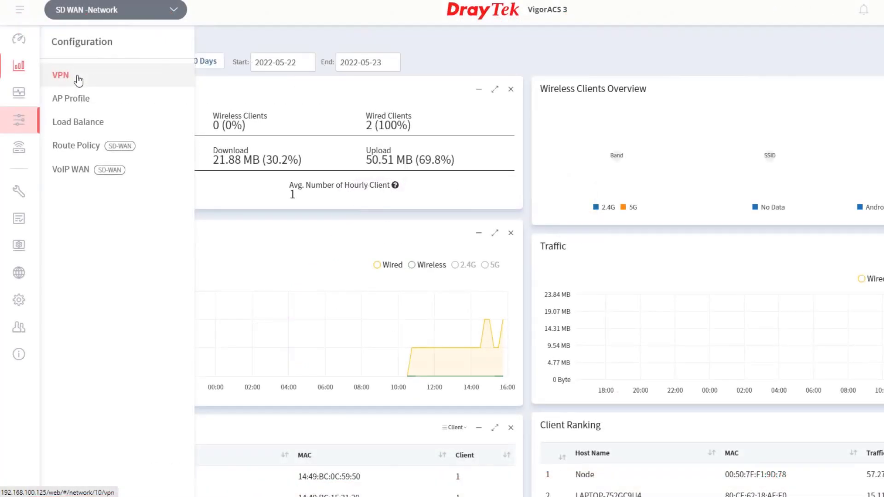
pyautogui.click(79, 80)
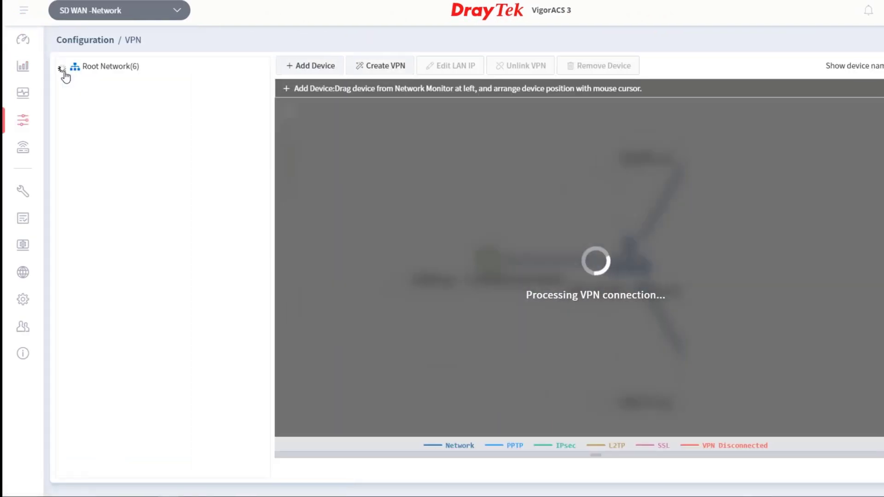
pyautogui.click(62, 68)
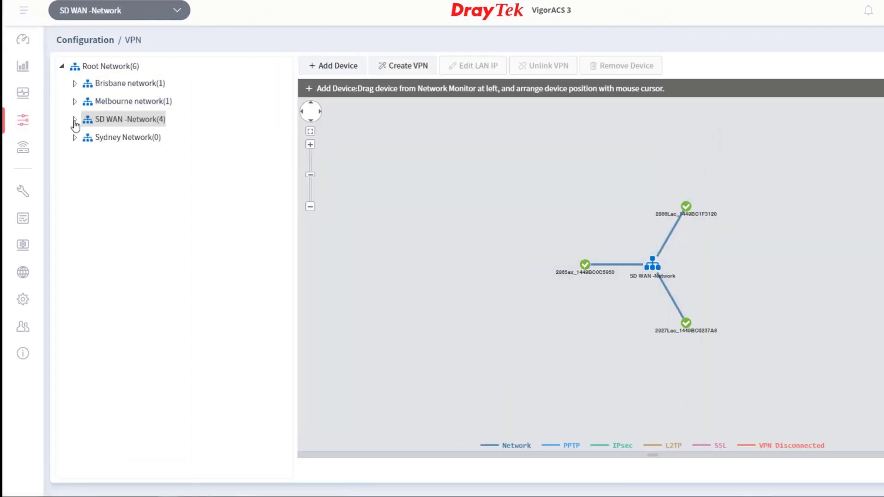
pyautogui.click(75, 120)
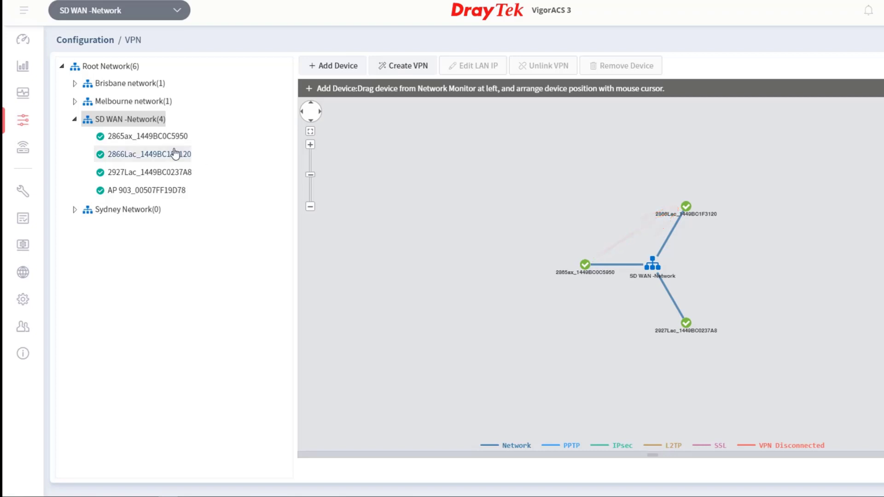
pyautogui.moveTo(148, 155); pyautogui.dragTo(491, 187)
# Step: Create an IPsec VPN from the 2866Lac router to the 2865ax router with the IPsec Wizard
pyautogui.click(419, 67)
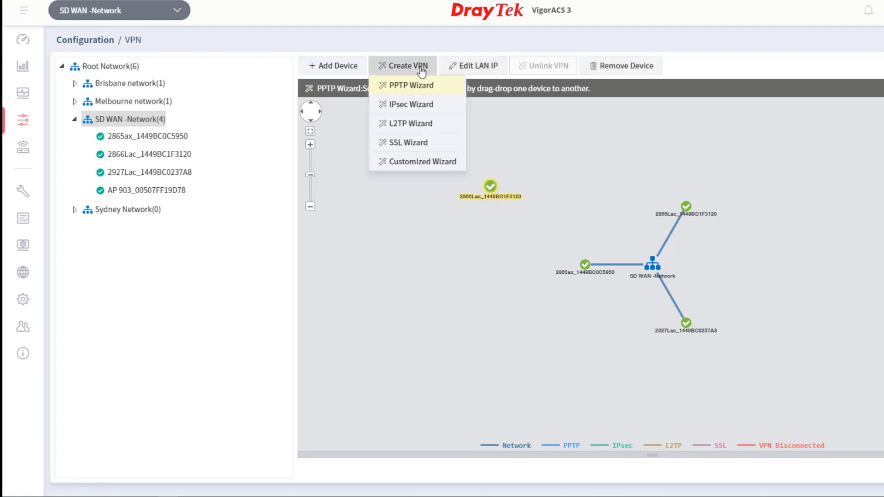
pyautogui.click(416, 106)
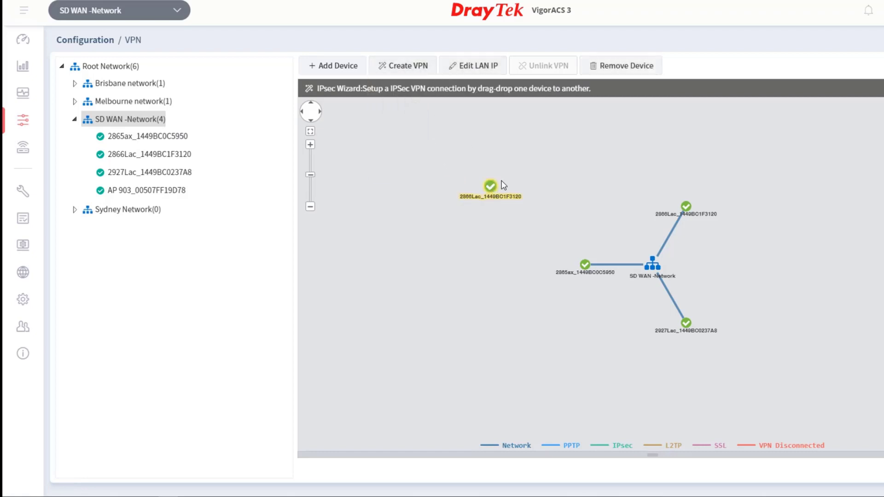
pyautogui.moveTo(502, 196)
pyautogui.moveTo(502, 202); pyautogui.dragTo(584, 264)
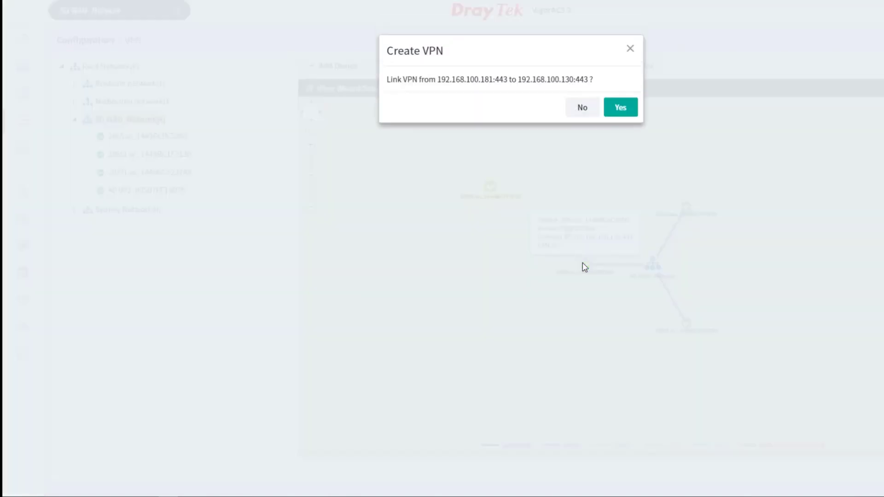
pyautogui.click(625, 110)
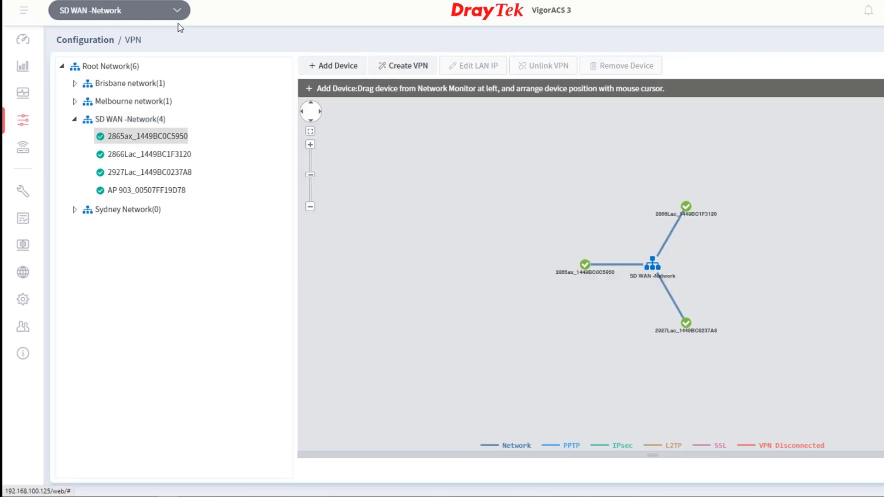
# Step: Switch to the 2865ax device and check its VPN link to the 2866Lac on the map
pyautogui.click(178, 11)
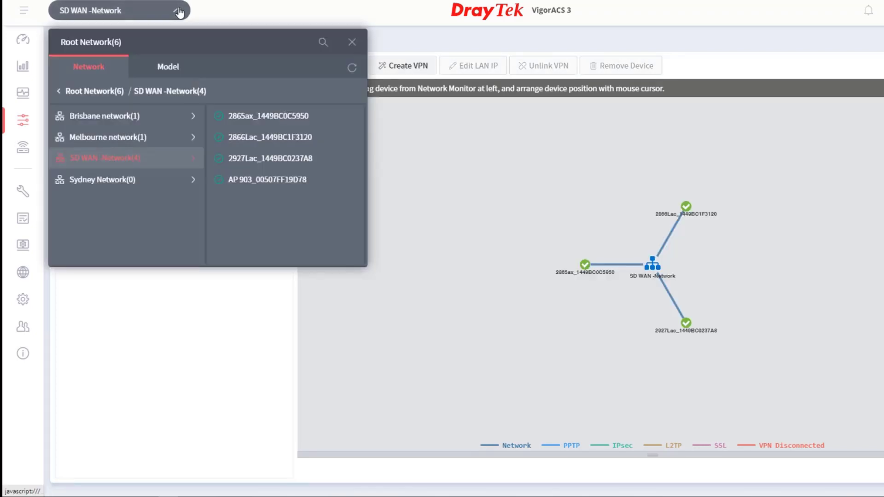
pyautogui.click(225, 119)
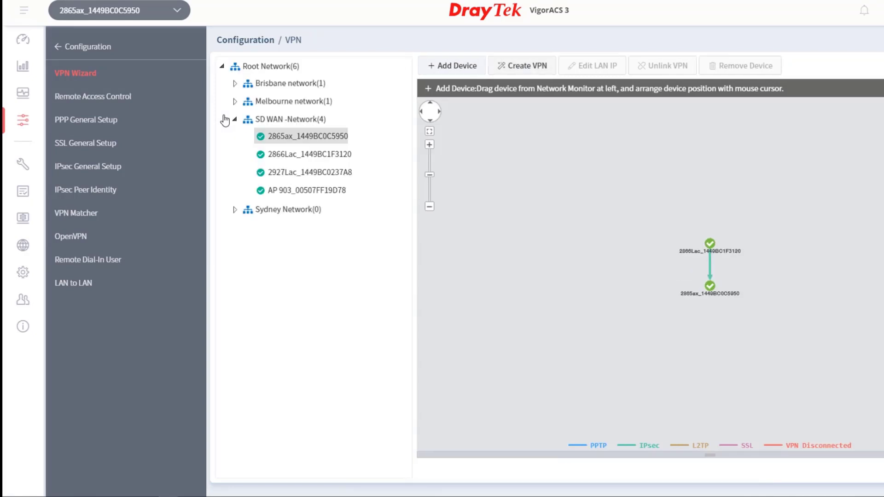
pyautogui.moveTo(710, 281)
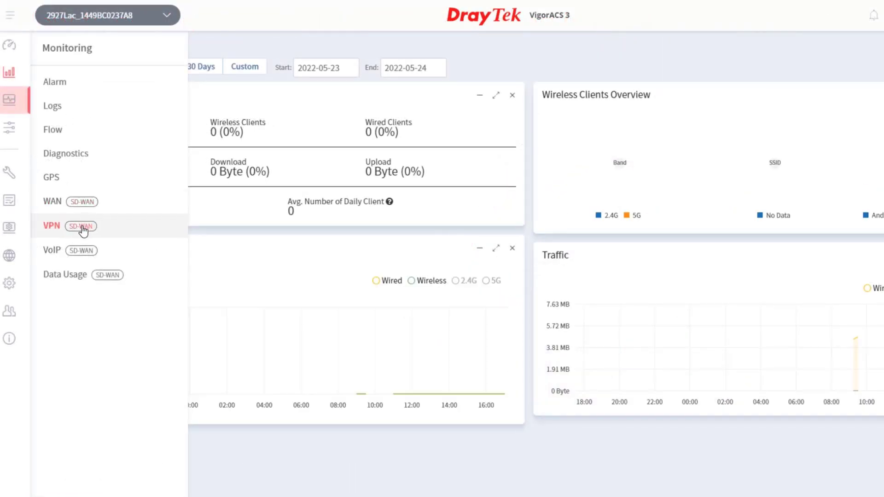
# Step: Start adding VPN tunnels from the network's SD-WAN VPN monitoring page and set the type to Full Mesh
pyautogui.click(81, 229)
pyautogui.click(575, 162)
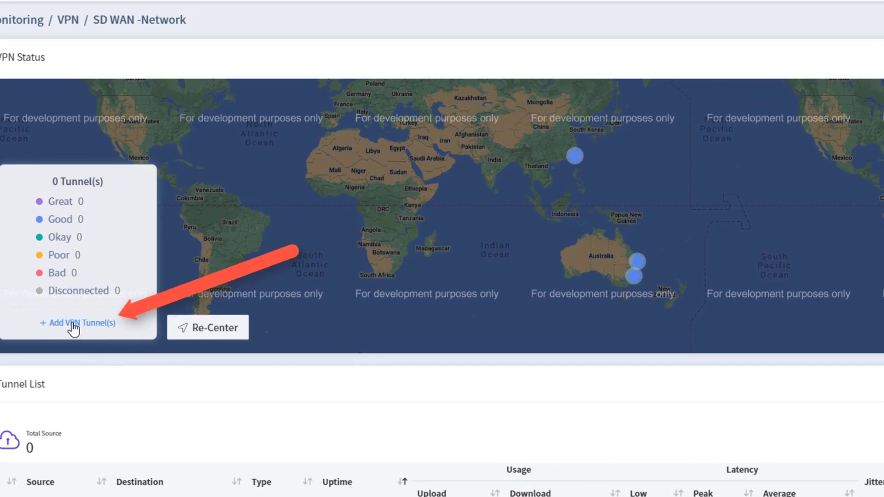
pyautogui.click(106, 289)
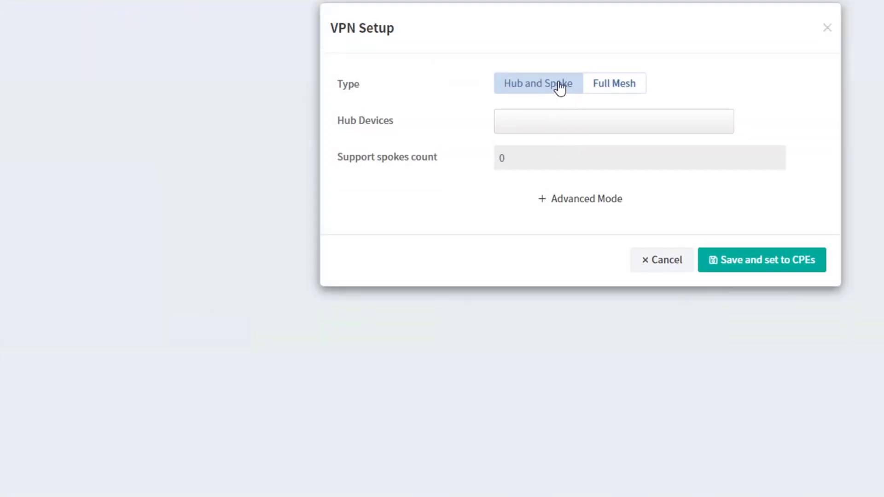
pyautogui.click(552, 124)
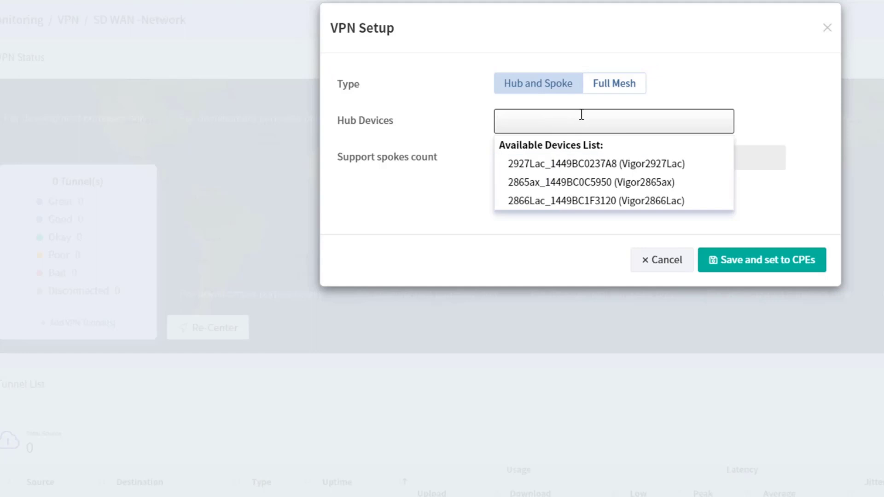
pyautogui.click(613, 85)
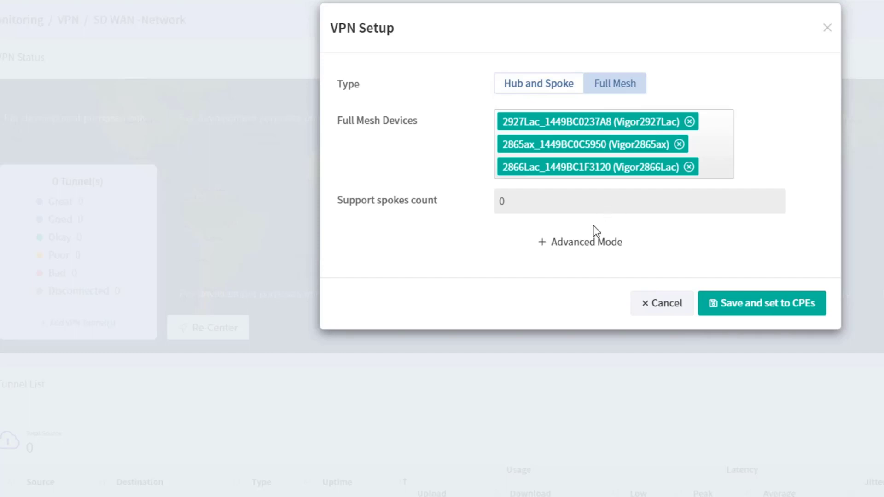
# Step: In the advanced VPN settings, keep the connection through WAN1 First and set the dial type to IPsec Tunnel
pyautogui.click(545, 250)
pyautogui.click(624, 271)
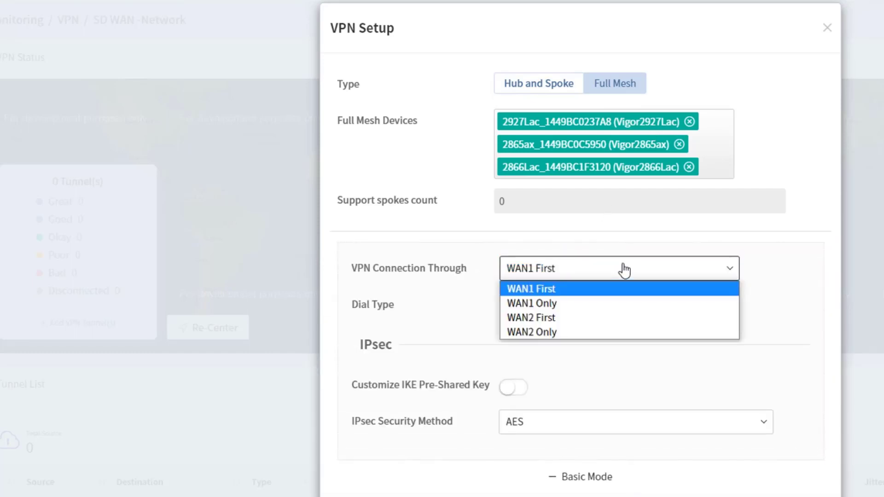
pyautogui.click(625, 271)
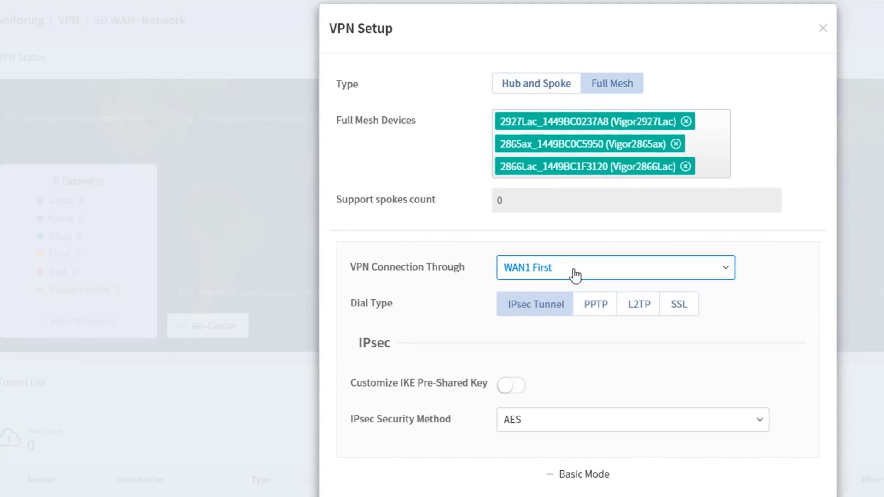
pyautogui.click(520, 268)
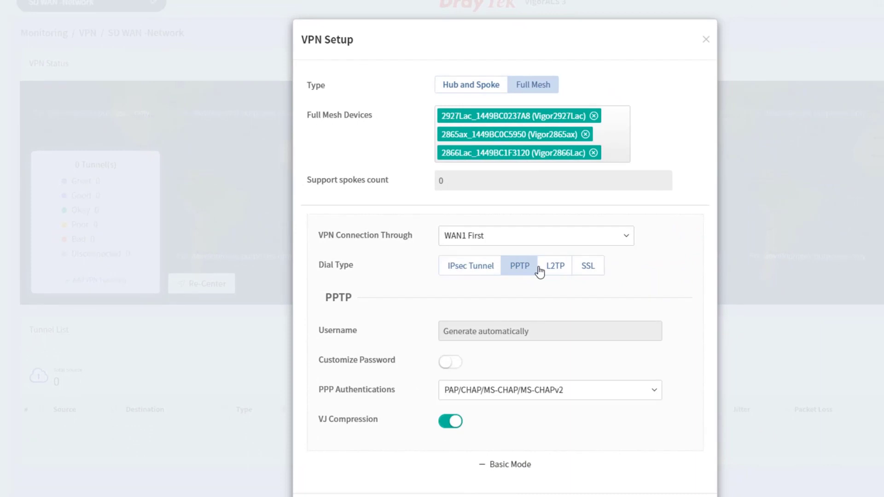
pyautogui.click(555, 269)
pyautogui.click(592, 270)
pyautogui.click(478, 272)
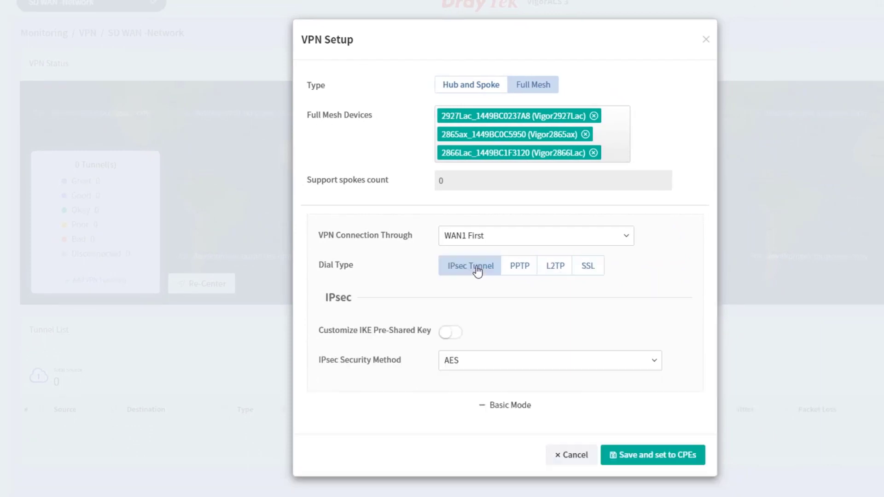
# Step: Save the Full Mesh VPN setup to the CPEs and close the progress report
pyautogui.click(639, 459)
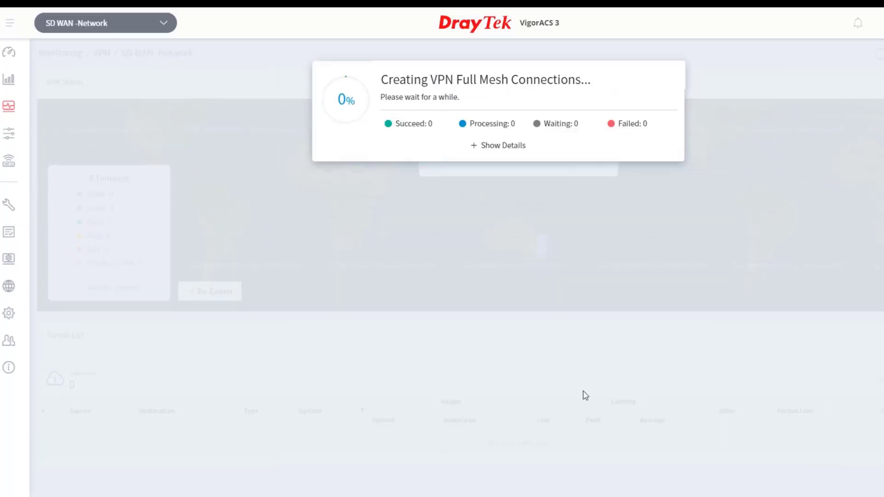
pyautogui.click(504, 146)
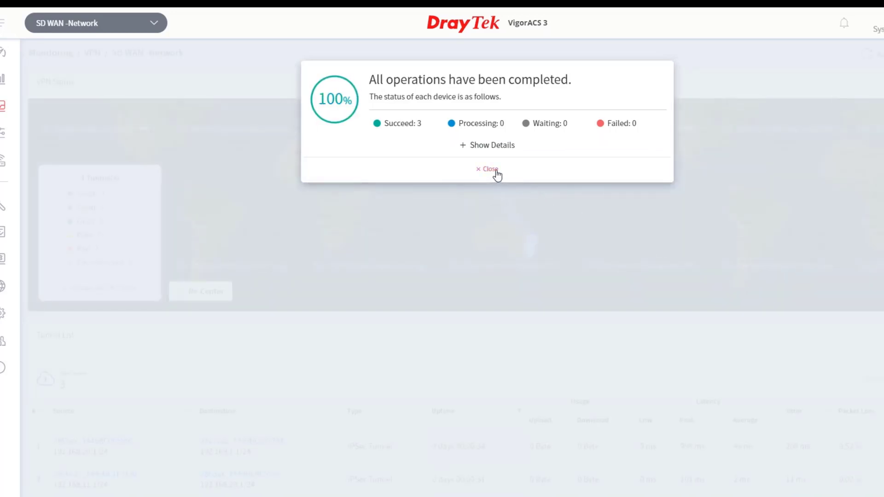
pyautogui.click(497, 175)
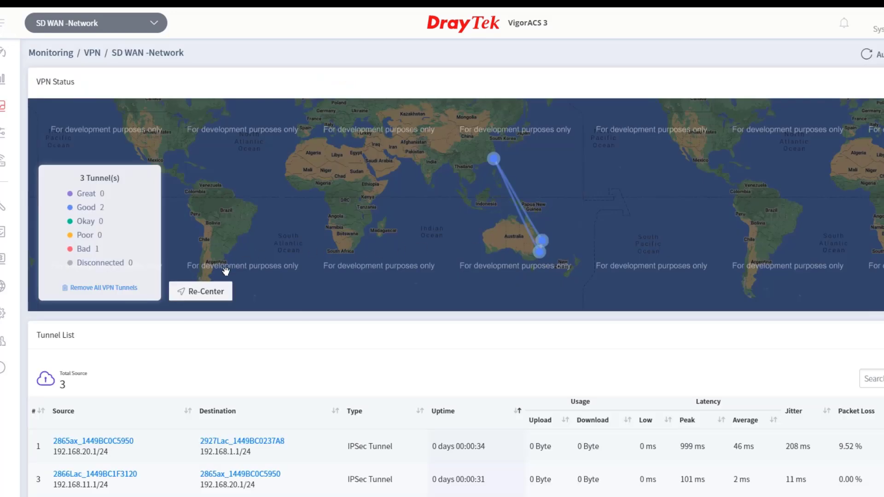
# Step: Review the tunnel list and open the VPN configuration map of SD WAN -Network
pyautogui.scroll(-1, 258, 394)
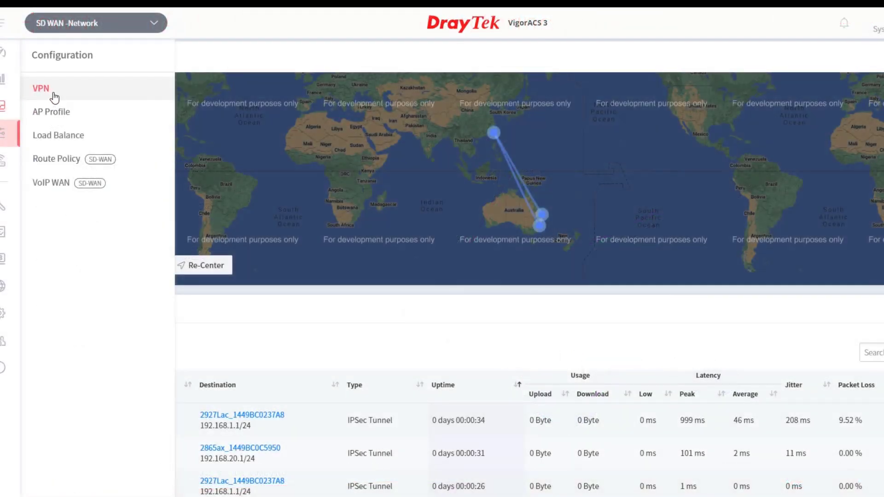
pyautogui.click(53, 94)
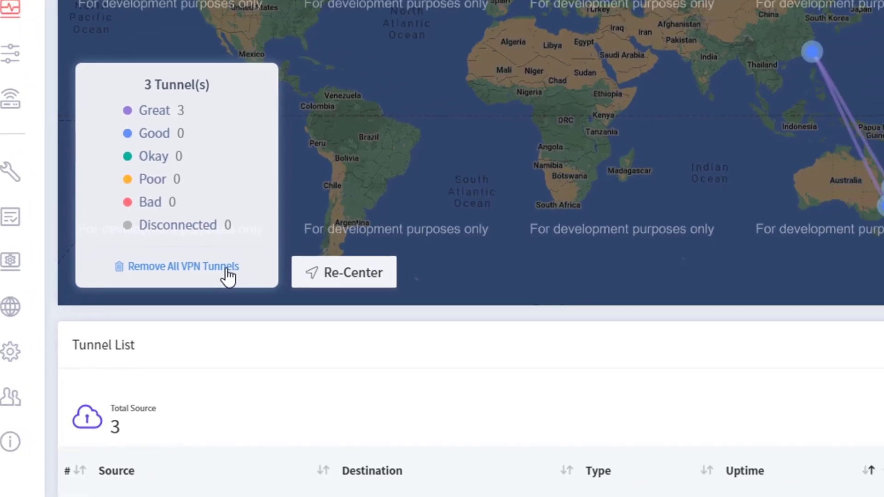
# Step: Remove all VPN tunnels from SD WAN -Network, check the per-device status details and close the report
pyautogui.click(261, 258)
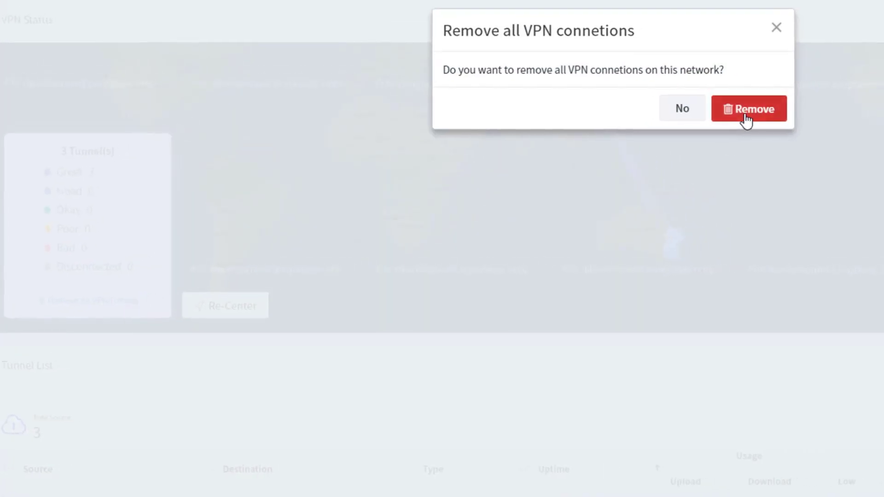
pyautogui.click(746, 119)
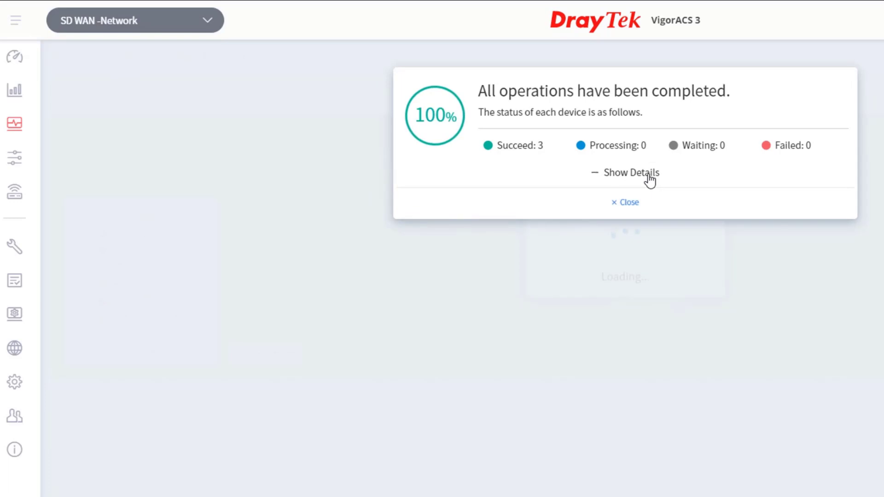
pyautogui.click(649, 176)
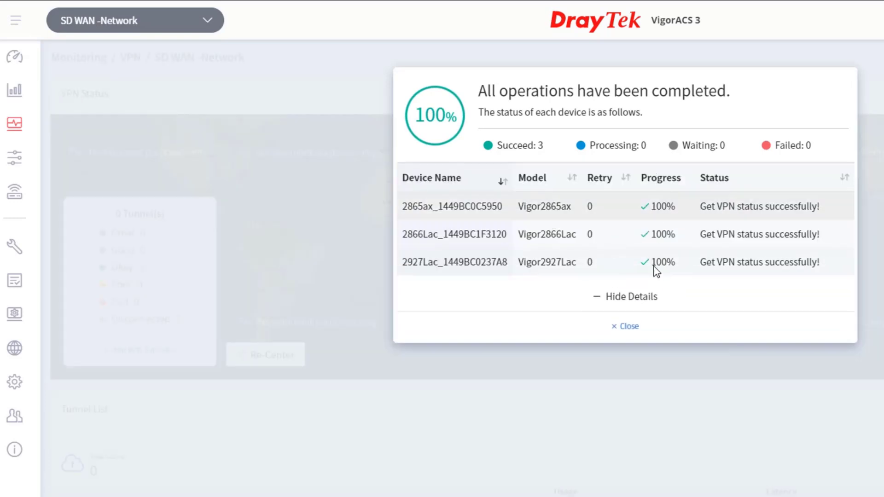
pyautogui.click(629, 327)
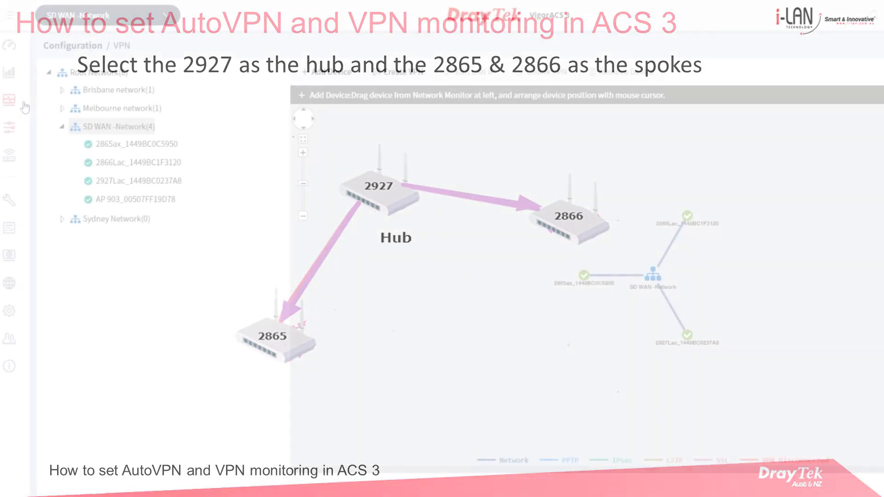
# Step: From the VPN monitoring of SD WAN -Network, start a Hub and Spoke VPN setup with the Vigor2927Lac as the hub device
pyautogui.moveTo(21, 105)
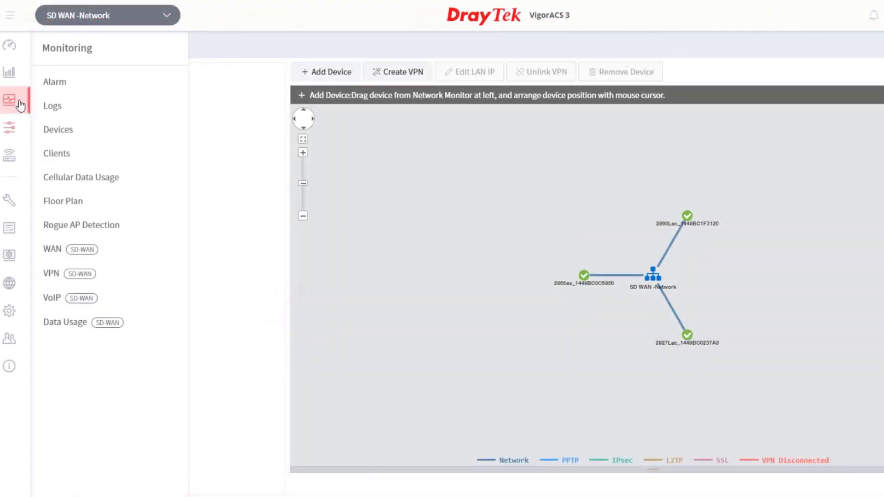
pyautogui.click(91, 278)
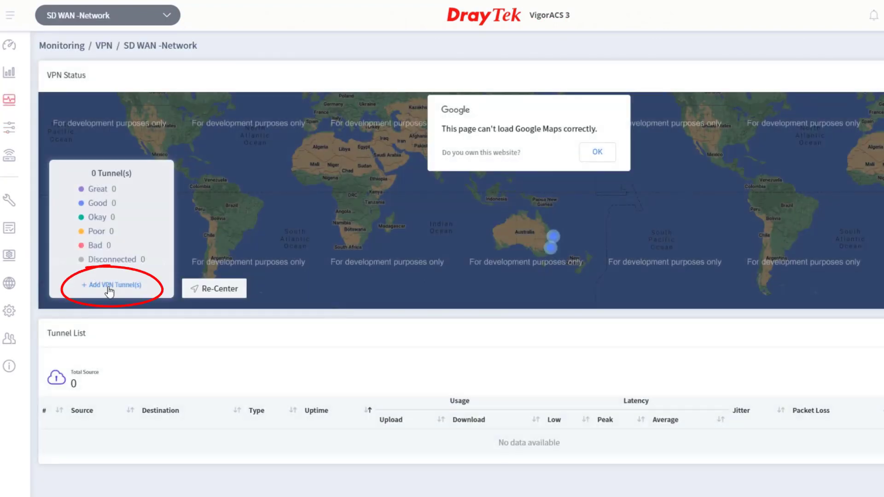
pyautogui.click(109, 291)
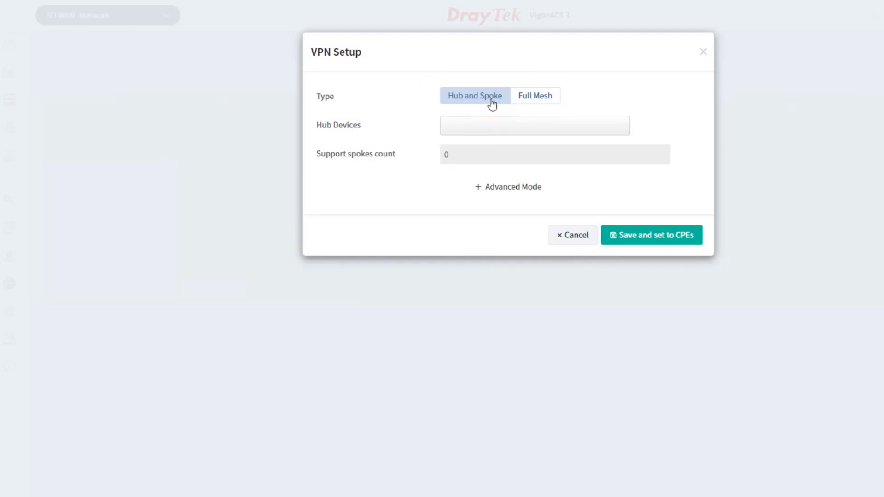
pyautogui.click(487, 130)
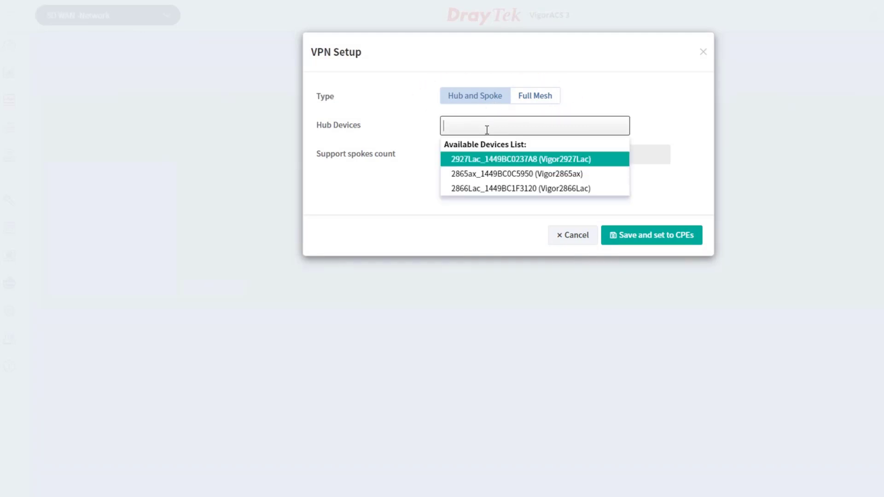
pyautogui.click(480, 161)
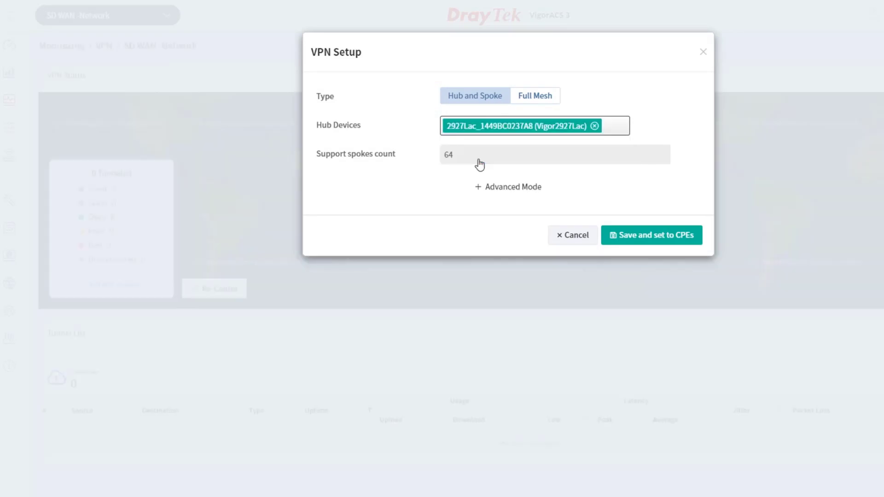
# Step: In the advanced VPN settings, keep the connection through WAN1 First and the dial type IPsec Tunnel for the Vigor2865ax and Vigor2866Lac spokes
pyautogui.click(480, 187)
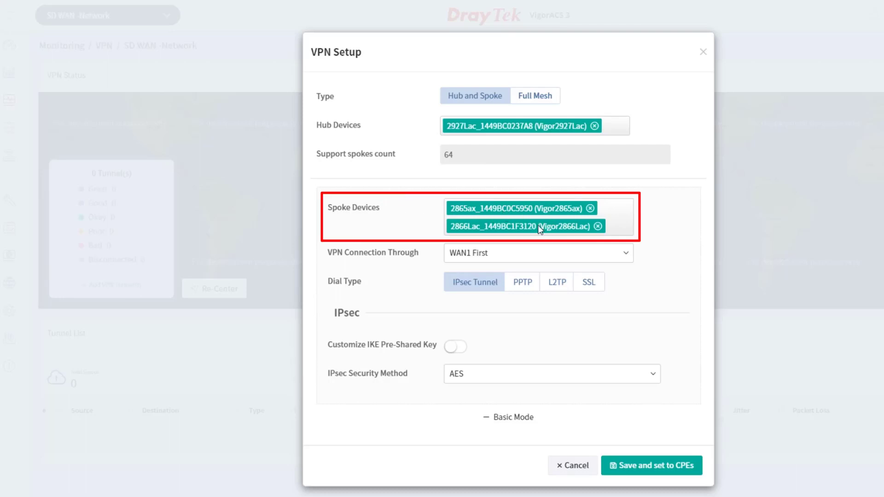
pyautogui.click(541, 252)
pyautogui.click(542, 253)
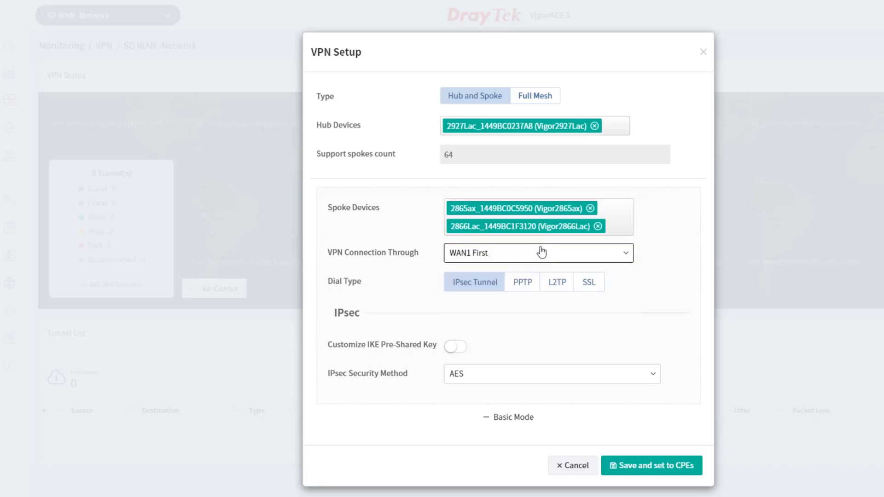
pyautogui.click(526, 282)
pyautogui.click(567, 285)
pyautogui.click(460, 282)
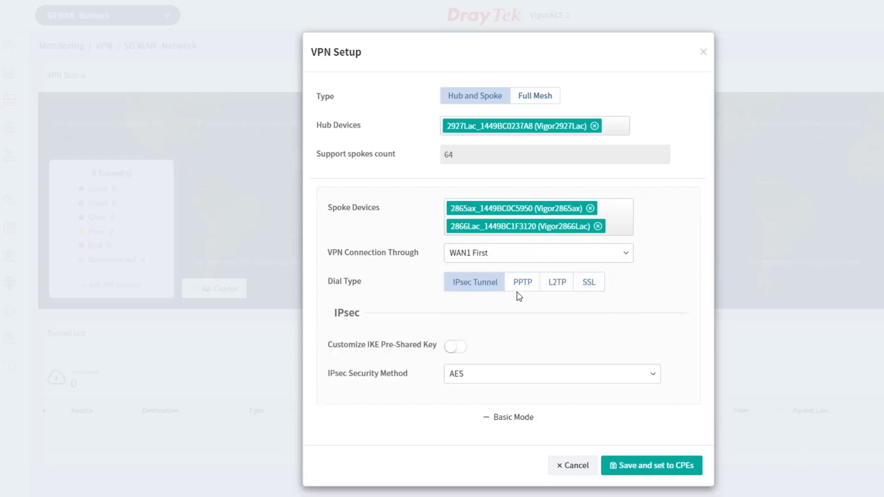
# Step: Save the Hub and Spoke VPN setup to the CPEs and close the progress report
pyautogui.click(640, 473)
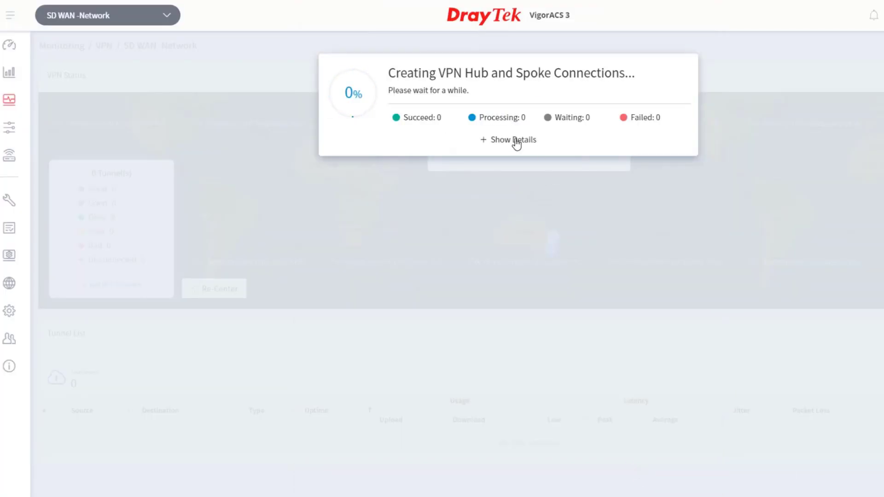
pyautogui.click(515, 140)
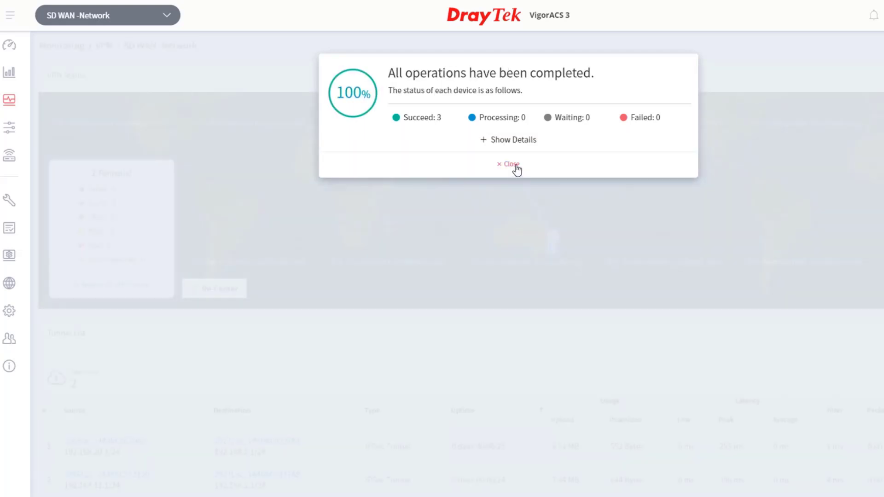
pyautogui.click(512, 165)
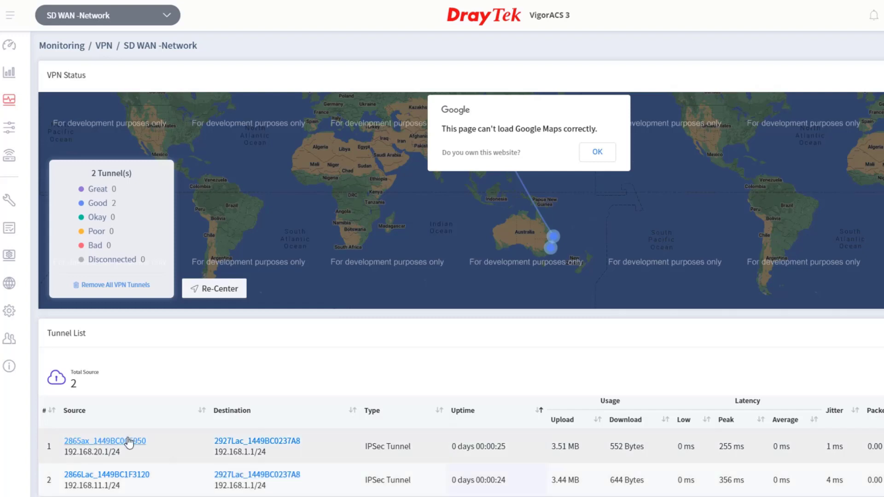
# Step: Go to the 2865ax device from the tunnel list and open the LAN to LAN VPN profile with index 1 in its configuration
pyautogui.click(126, 442)
pyautogui.click(595, 240)
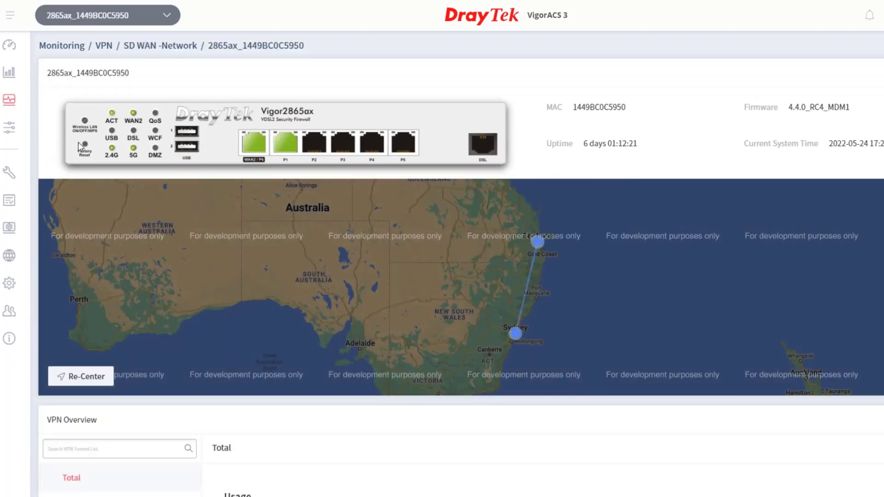
pyautogui.click(9, 127)
pyautogui.click(53, 356)
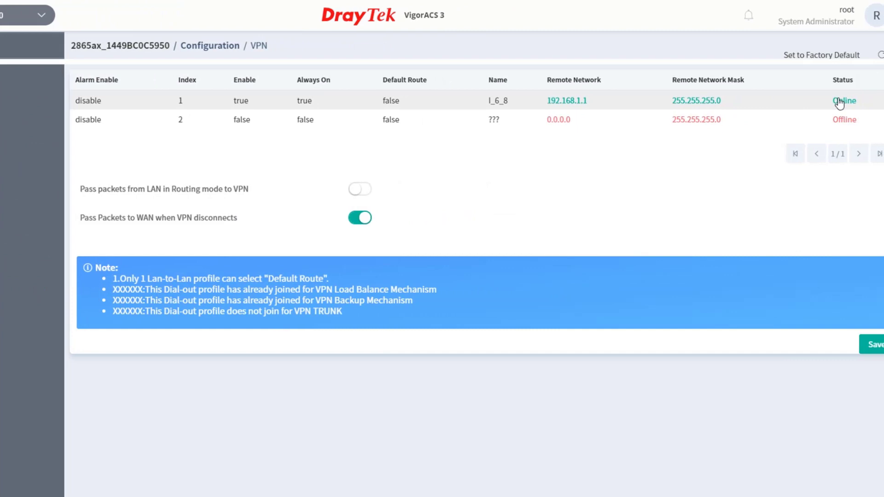
pyautogui.click(840, 103)
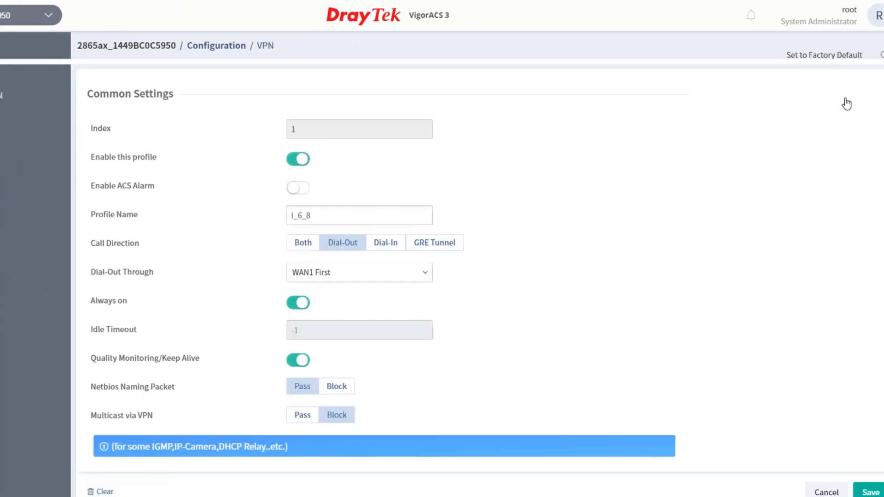
# Step: Examine the LAN to LAN profile's dial-out, IKE phase 1 and 2, tunnel and TCP/IP network settings
pyautogui.scroll(-5, 654, 258)
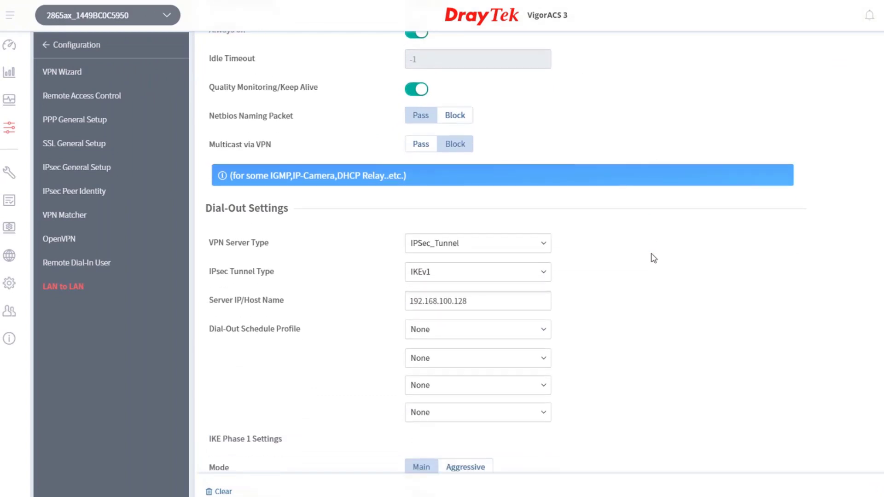
pyautogui.scroll(-2, 654, 258)
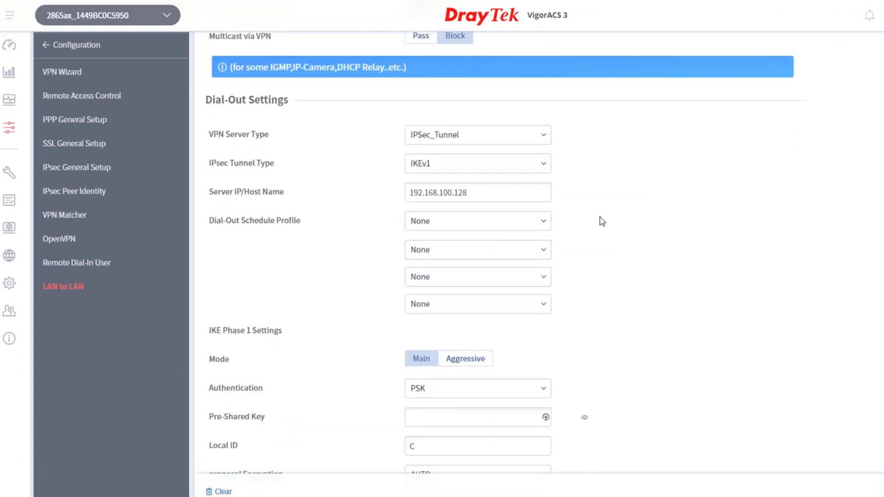
pyautogui.scroll(-3, 602, 221)
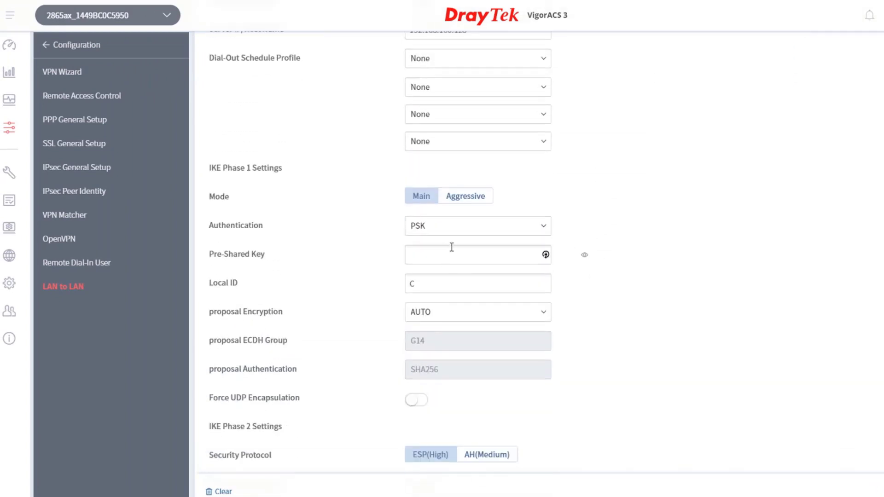
pyautogui.scroll(-1, 619, 306)
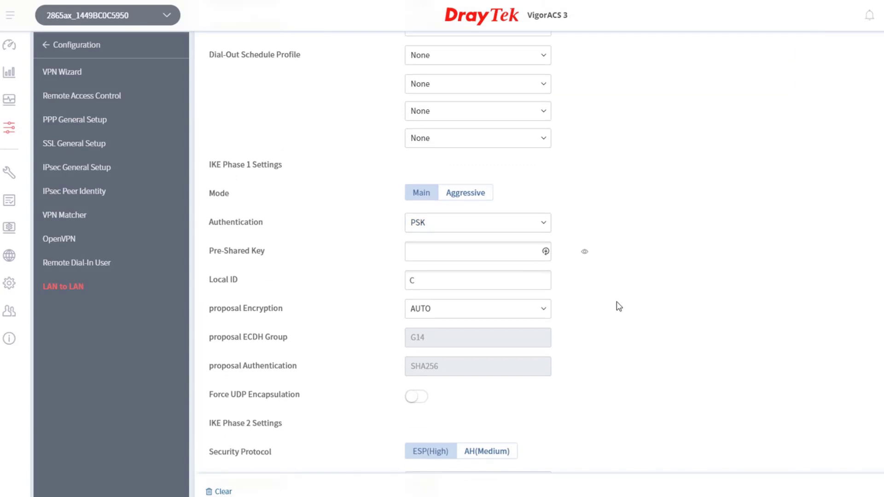
pyautogui.scroll(-2, 619, 307)
pyautogui.scroll(-3, 619, 306)
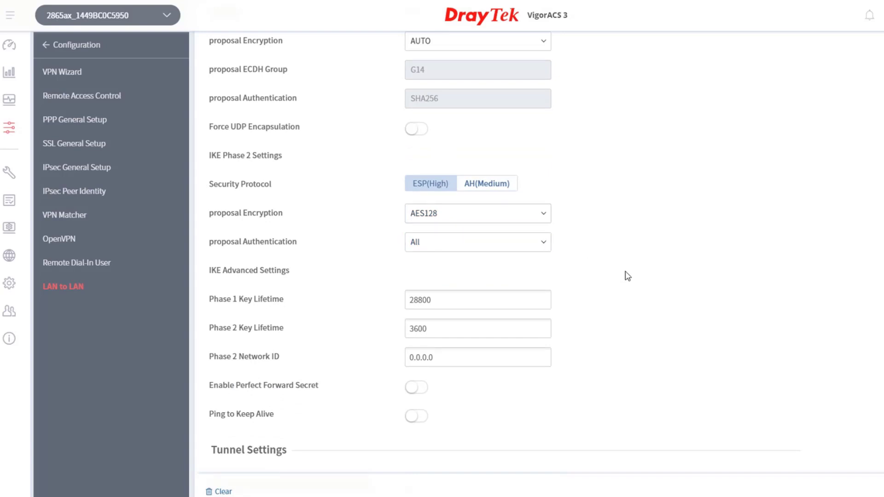
pyautogui.scroll(-3, 626, 276)
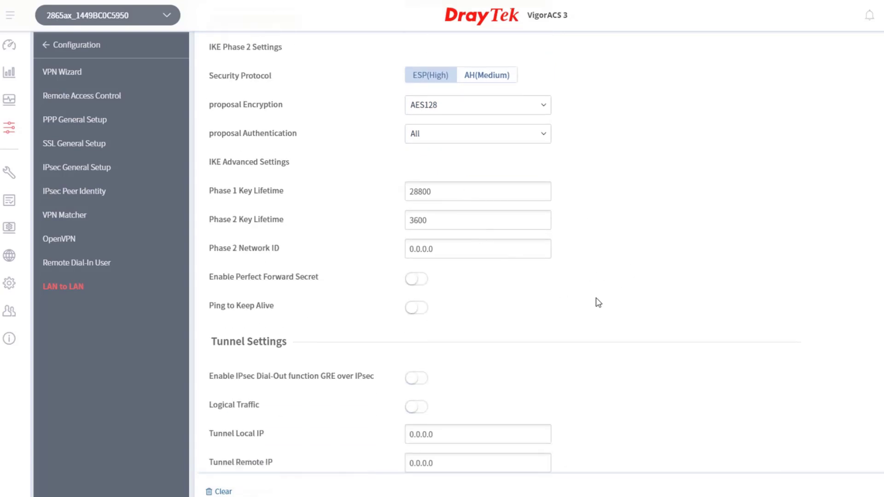
pyautogui.scroll(-4, 597, 302)
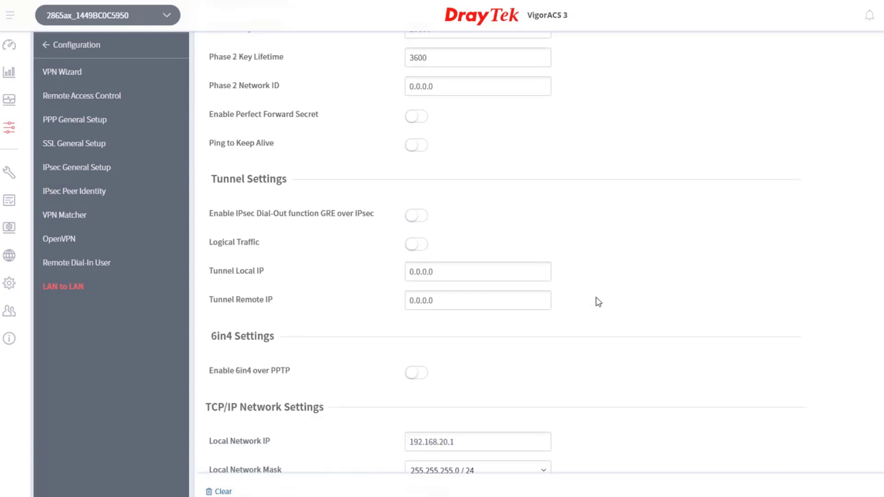
pyautogui.scroll(-1, 597, 300)
pyautogui.scroll(-3, 556, 328)
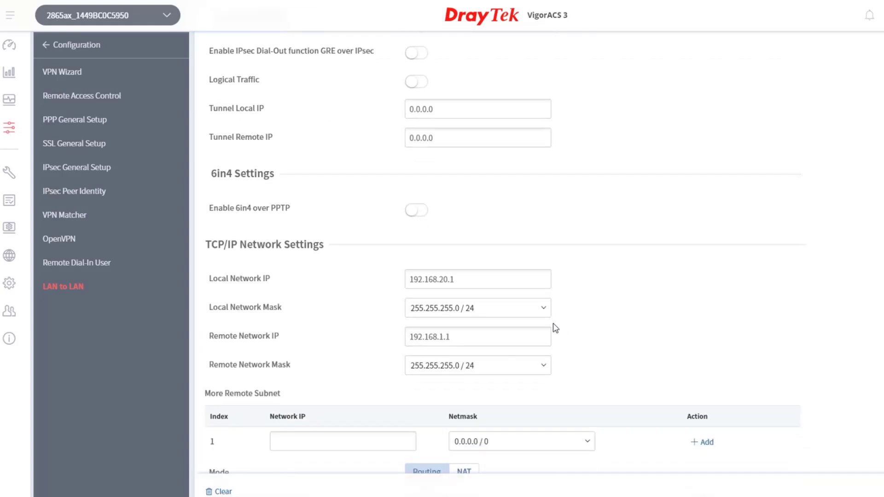